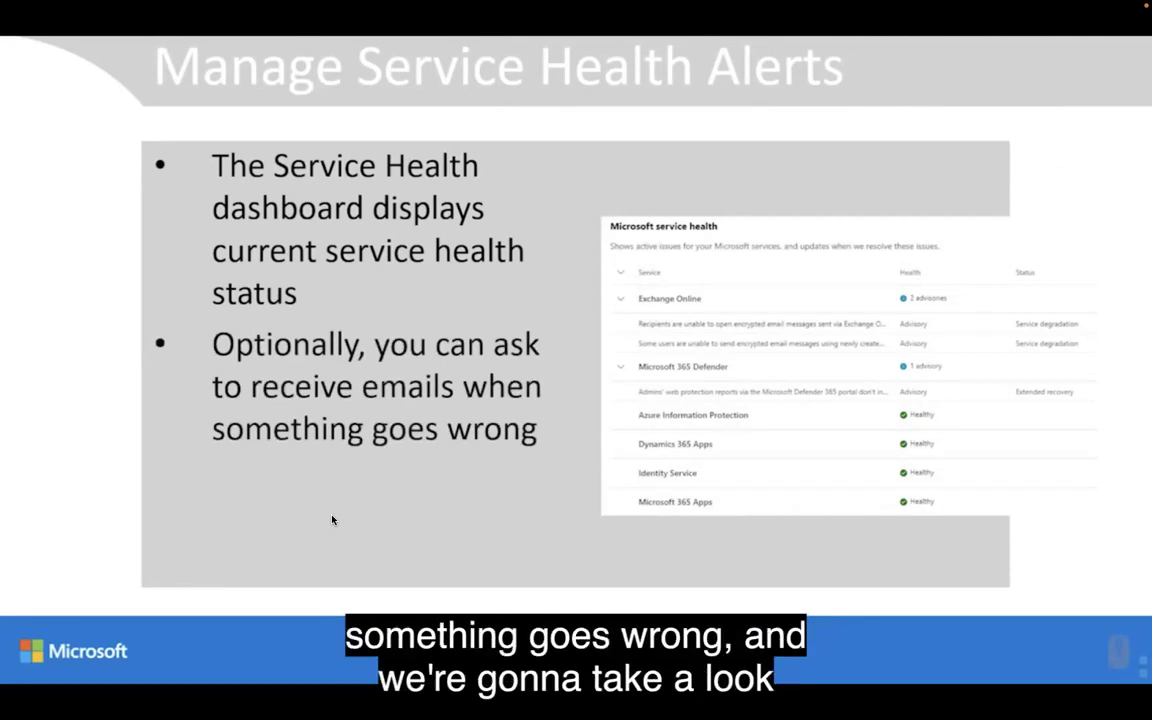
Advance the PowerPoint deck past the service health alerts slide to the Demo slide.
key(Right)
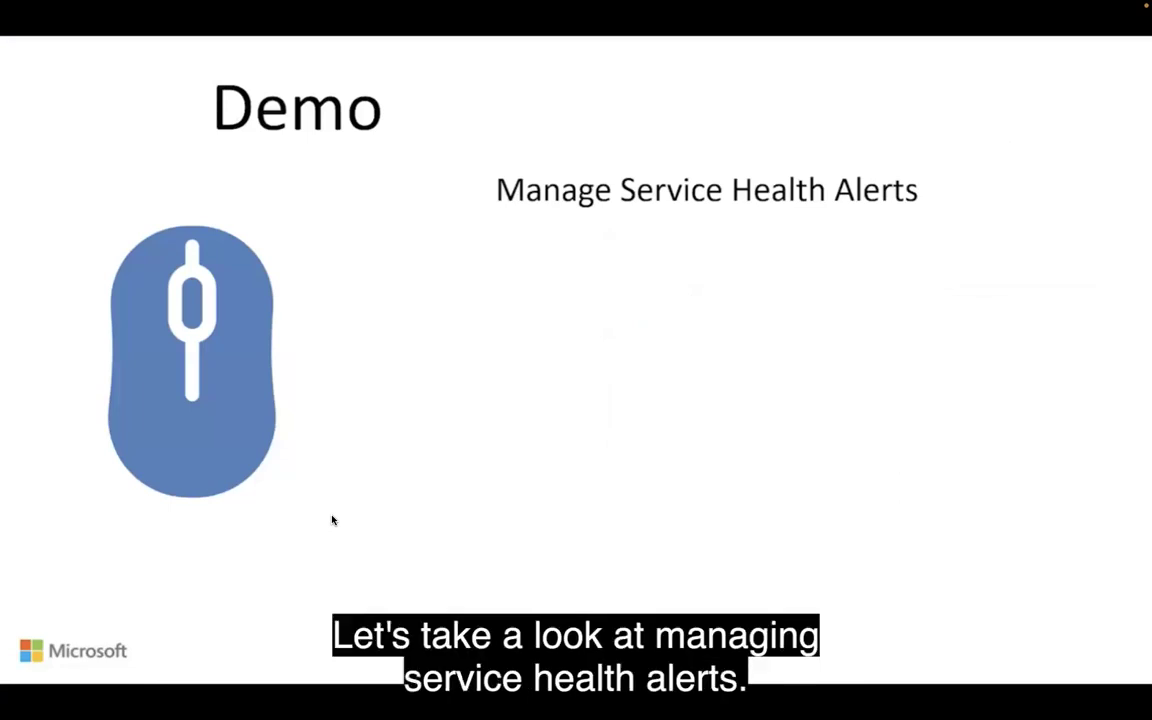
In the admin center, open Health > Service health from the full navigation and its Customize panel.
key(alt+Tab)
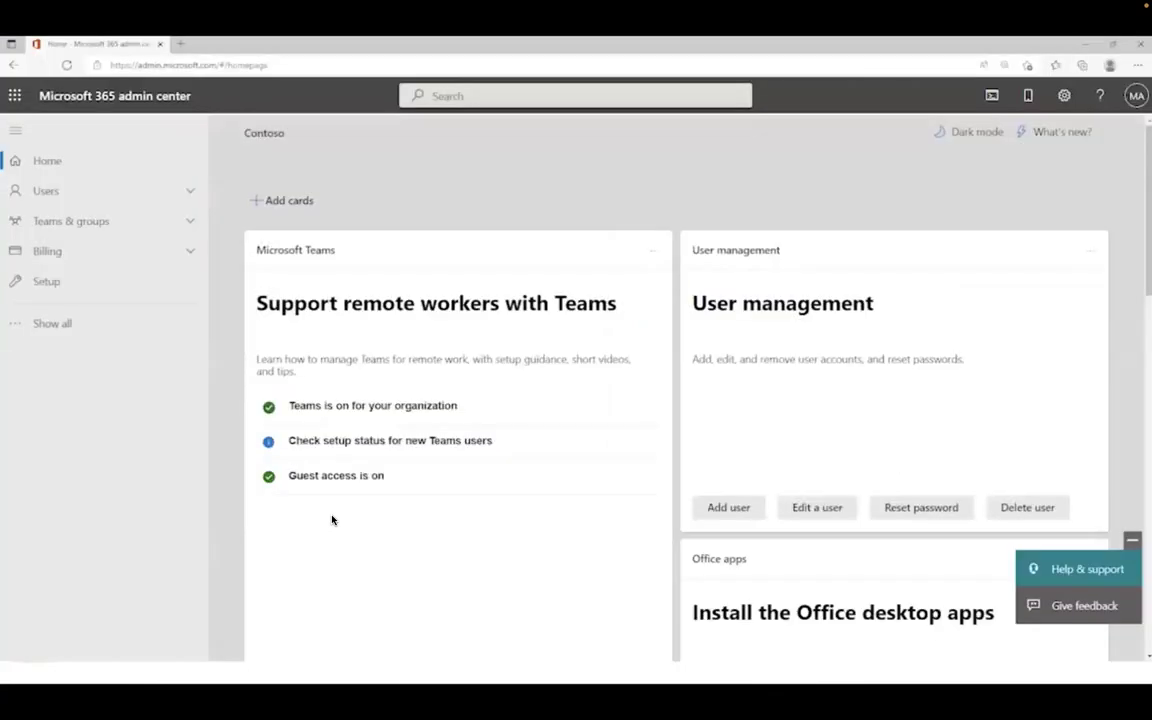
click(55, 323)
click(88, 462)
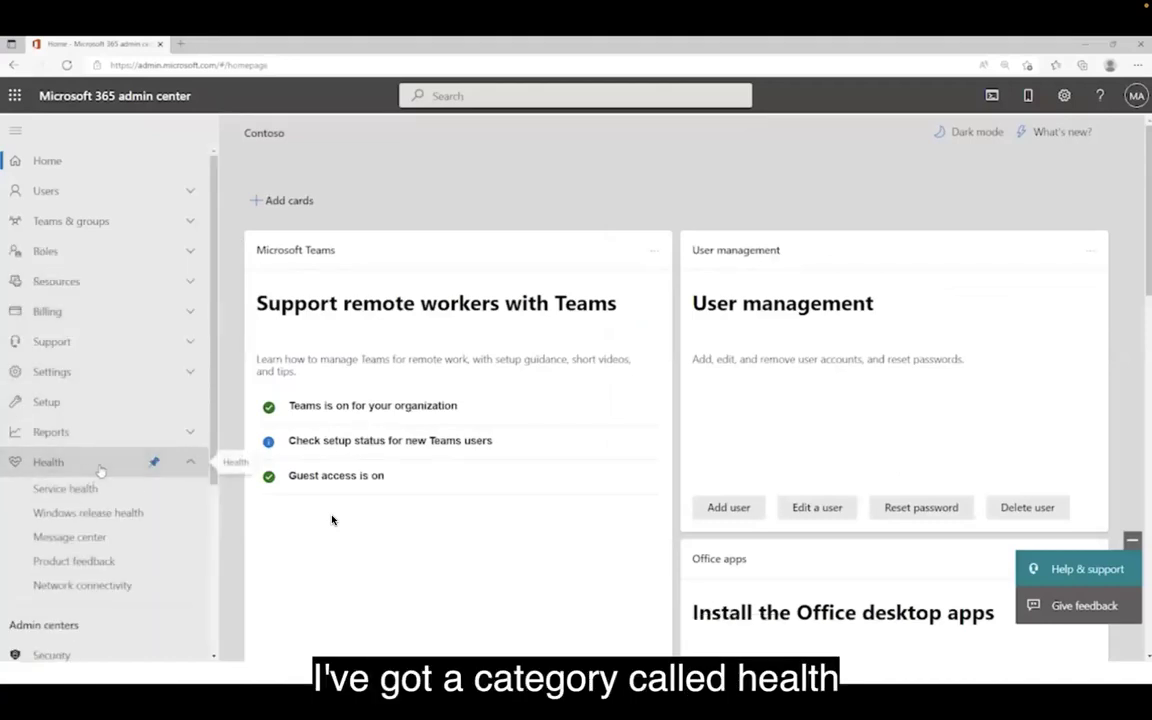
click(90, 494)
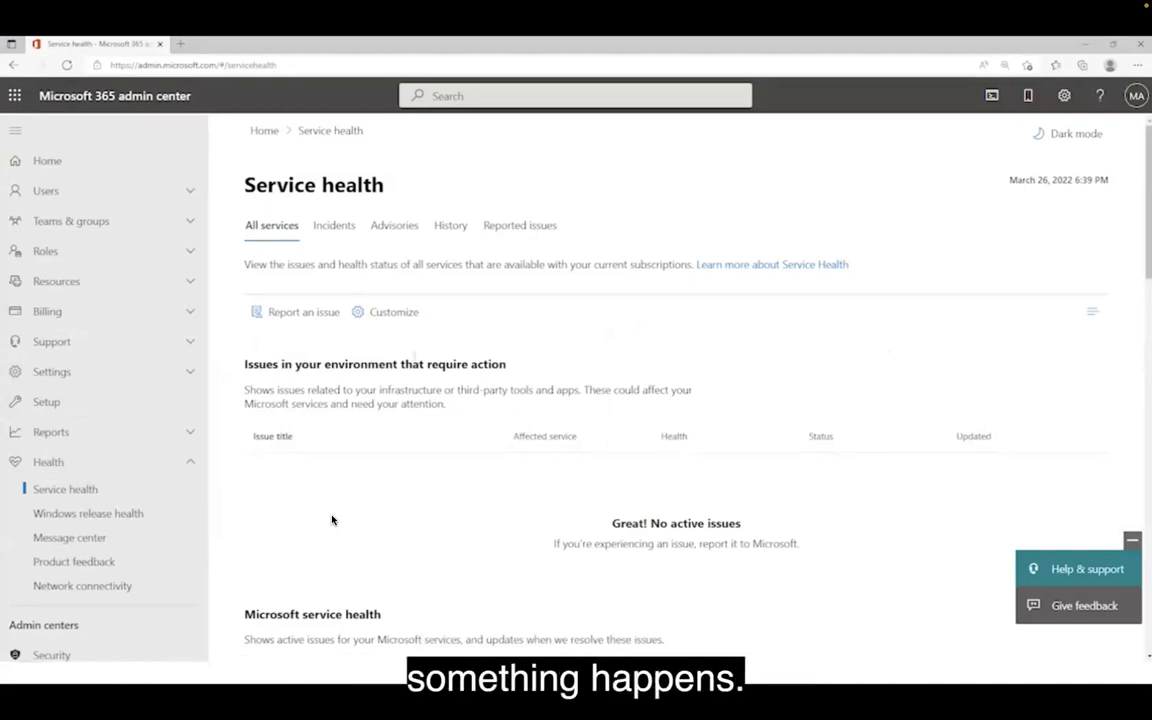
click(389, 318)
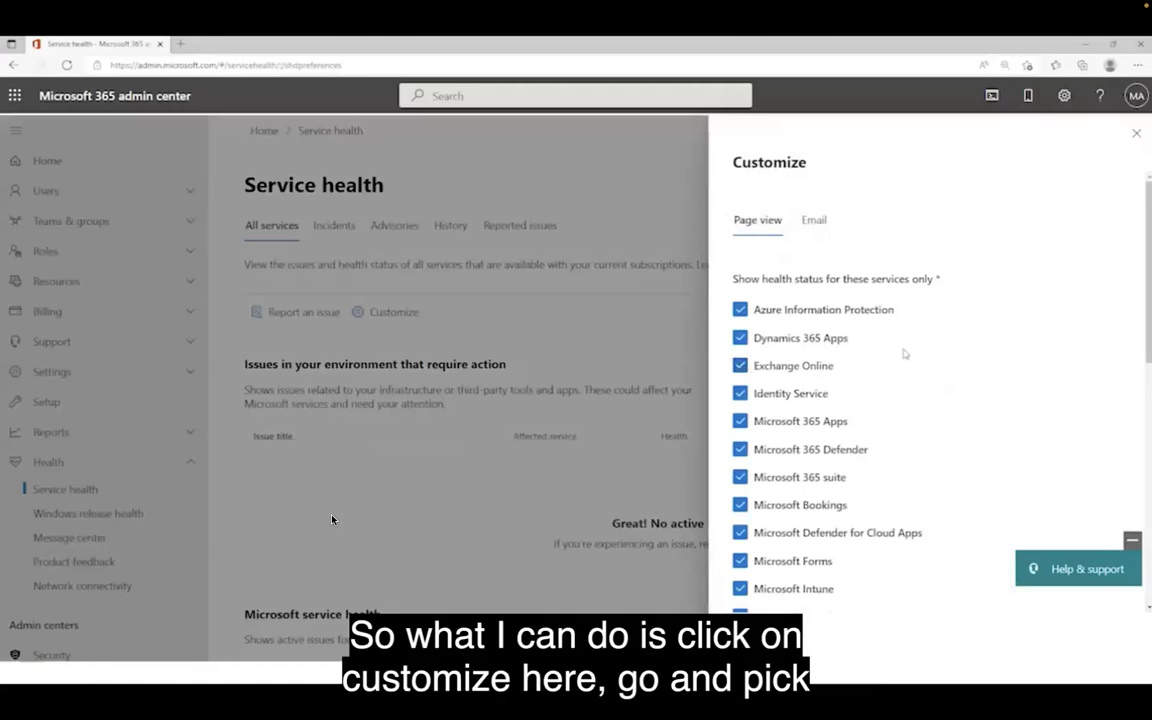
Turn on email notifications to the admin address for all incidents and advisories, and save.
scroll(904, 355, down, 5)
scroll(903, 357, up, 6)
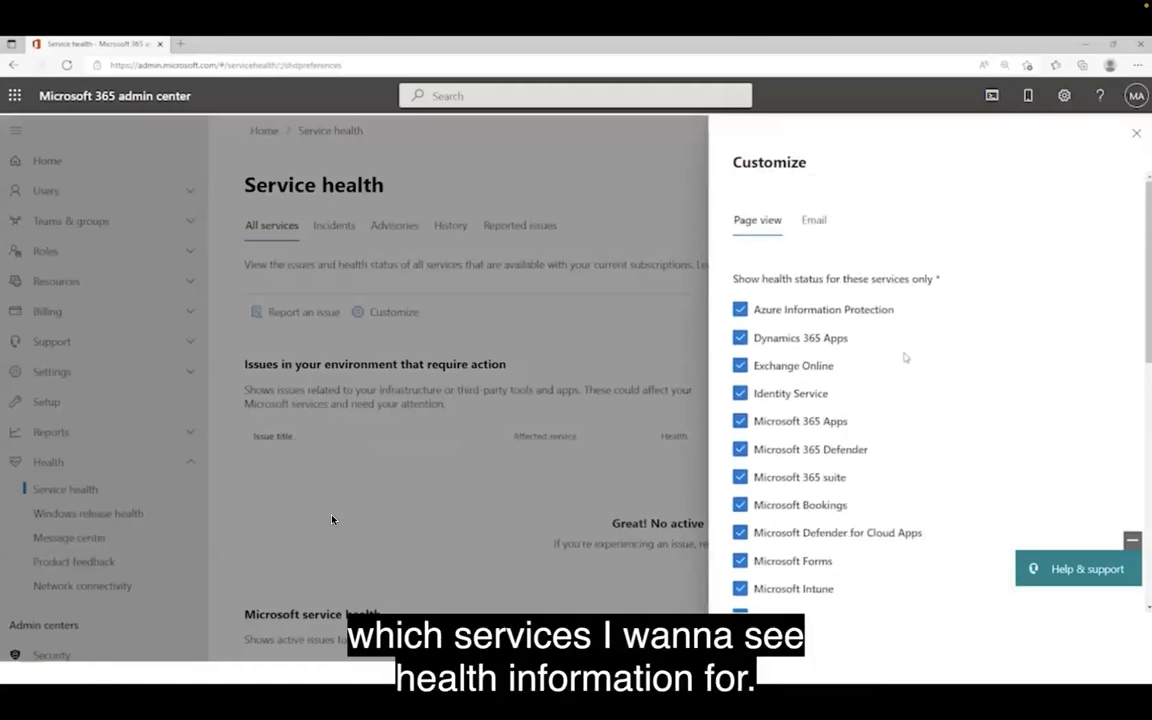
click(818, 225)
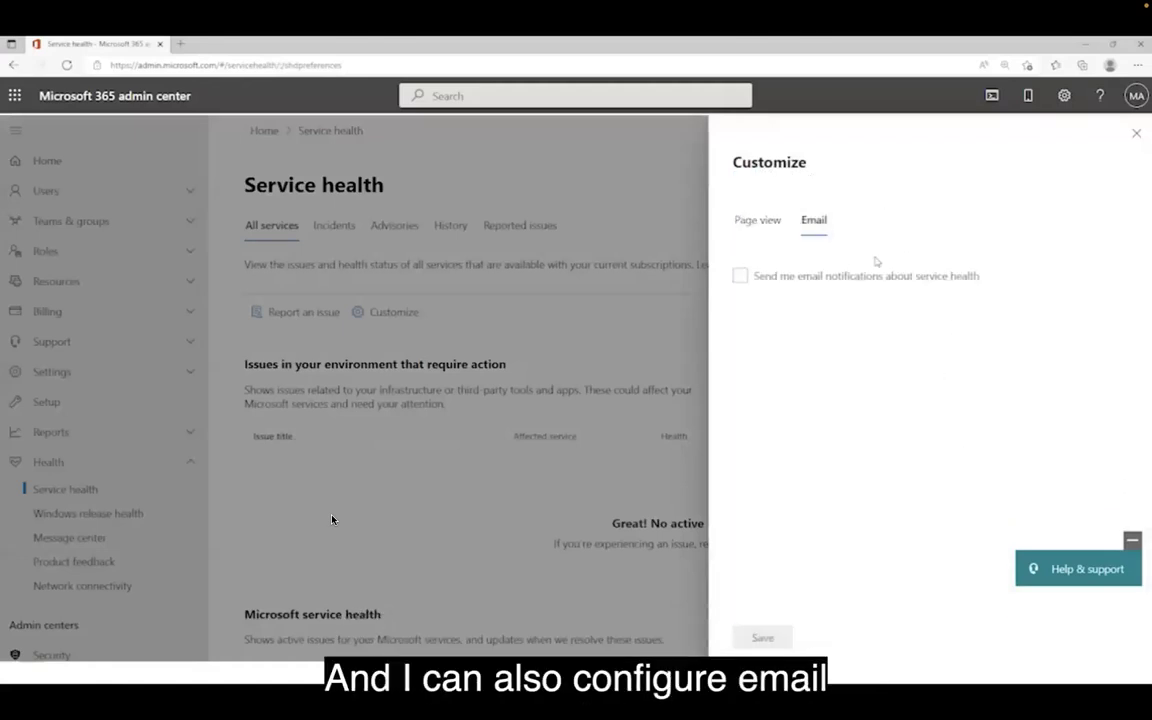
click(753, 280)
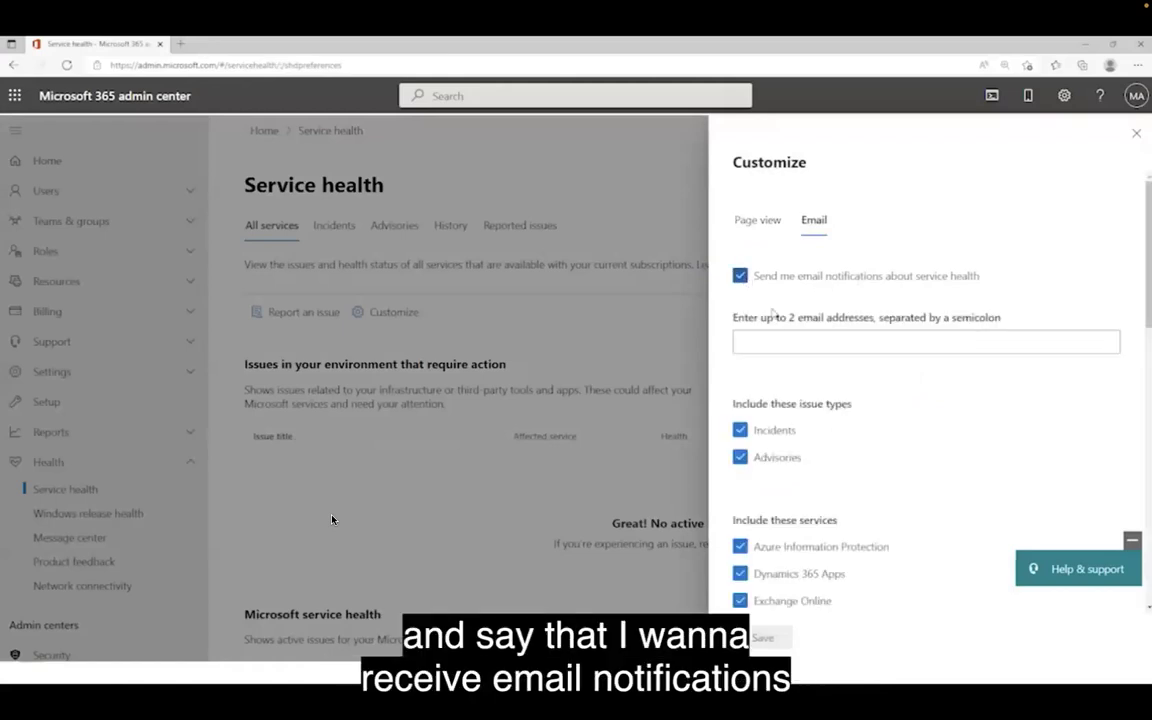
click(789, 344)
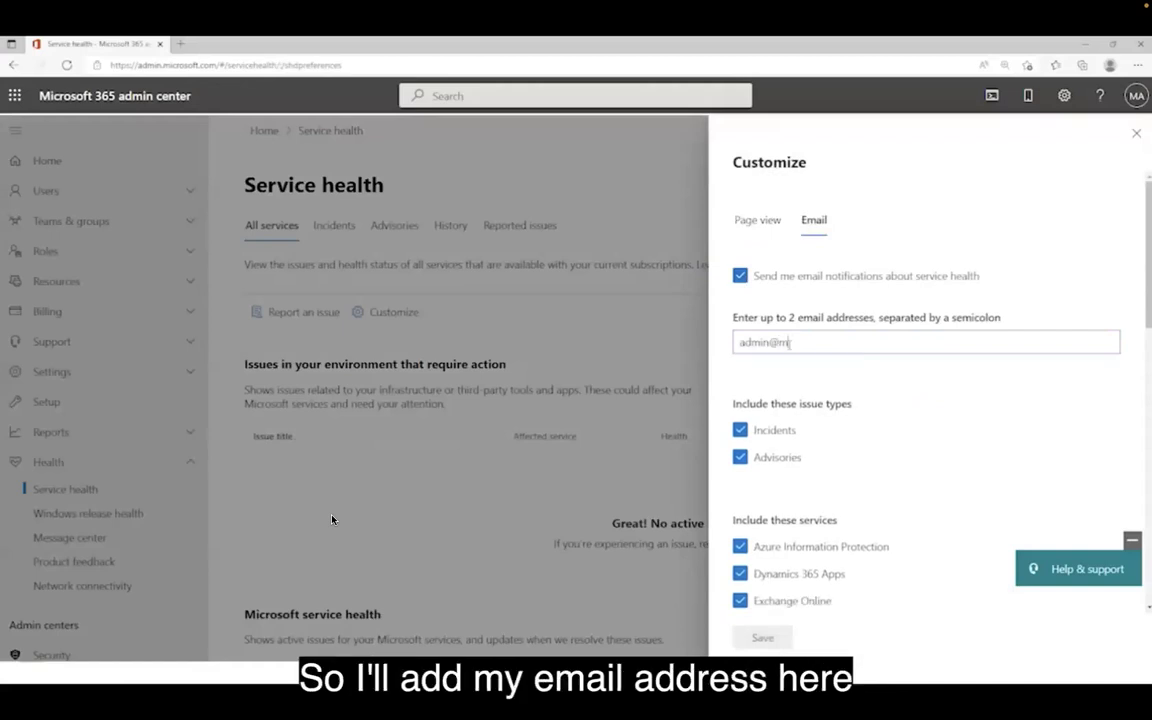
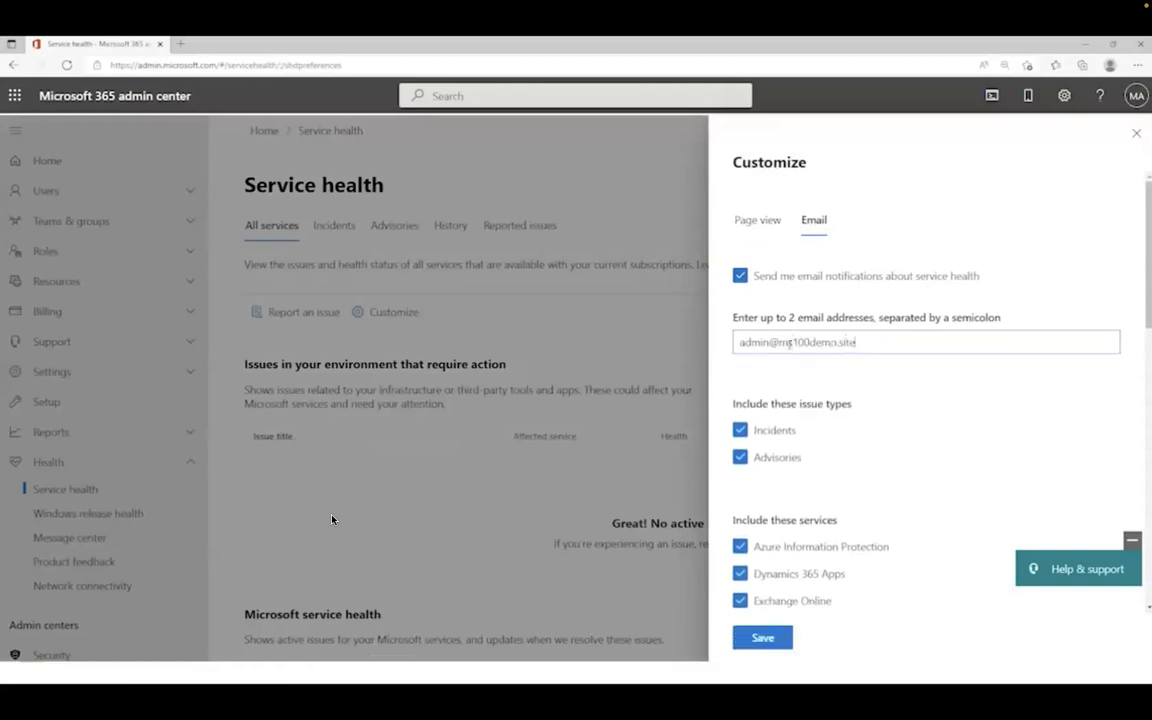
scroll(864, 451, down, 2)
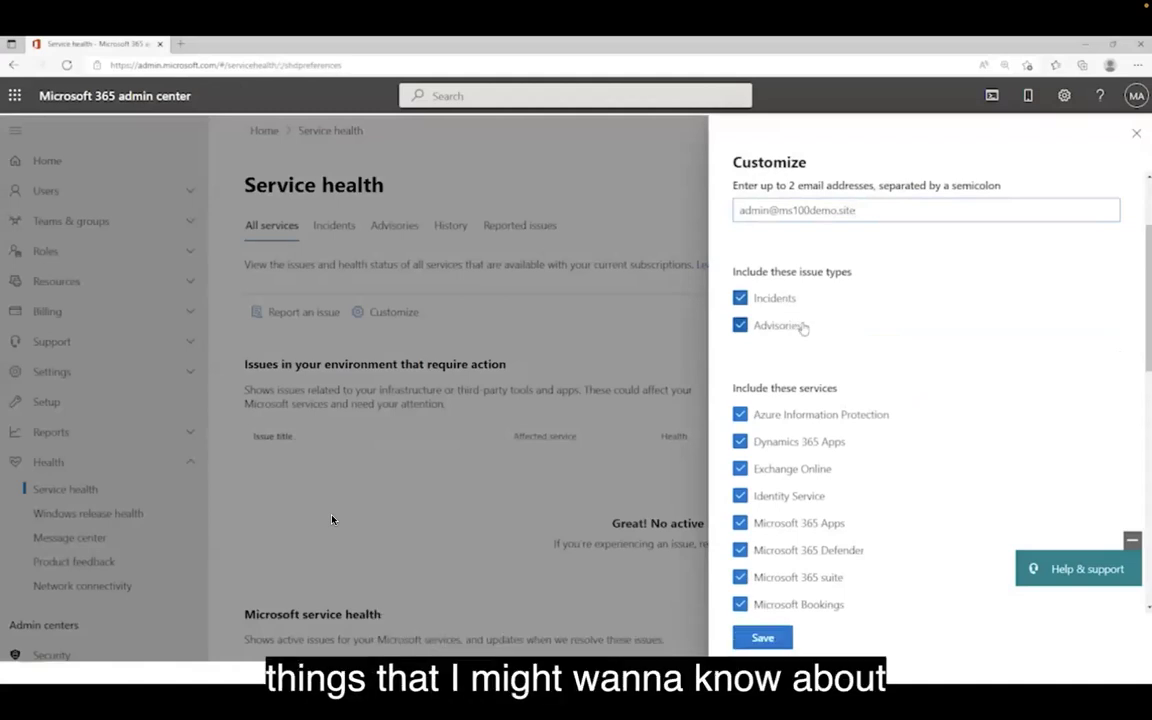
scroll(866, 345, down, 3)
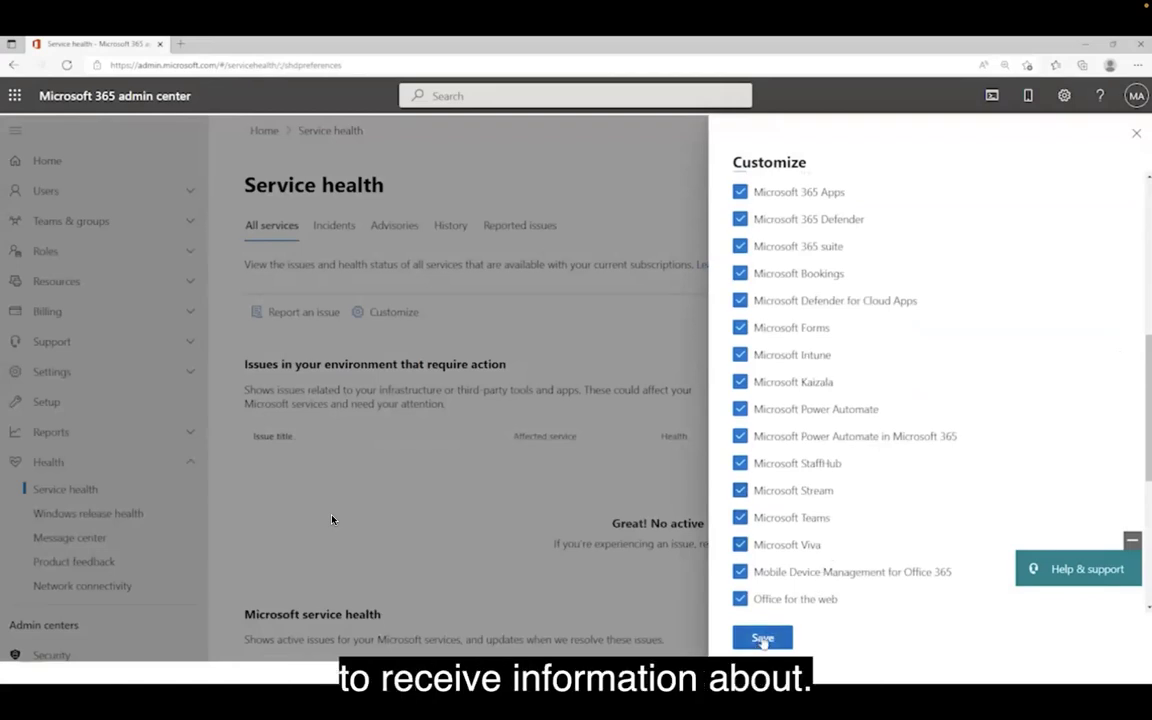
click(763, 638)
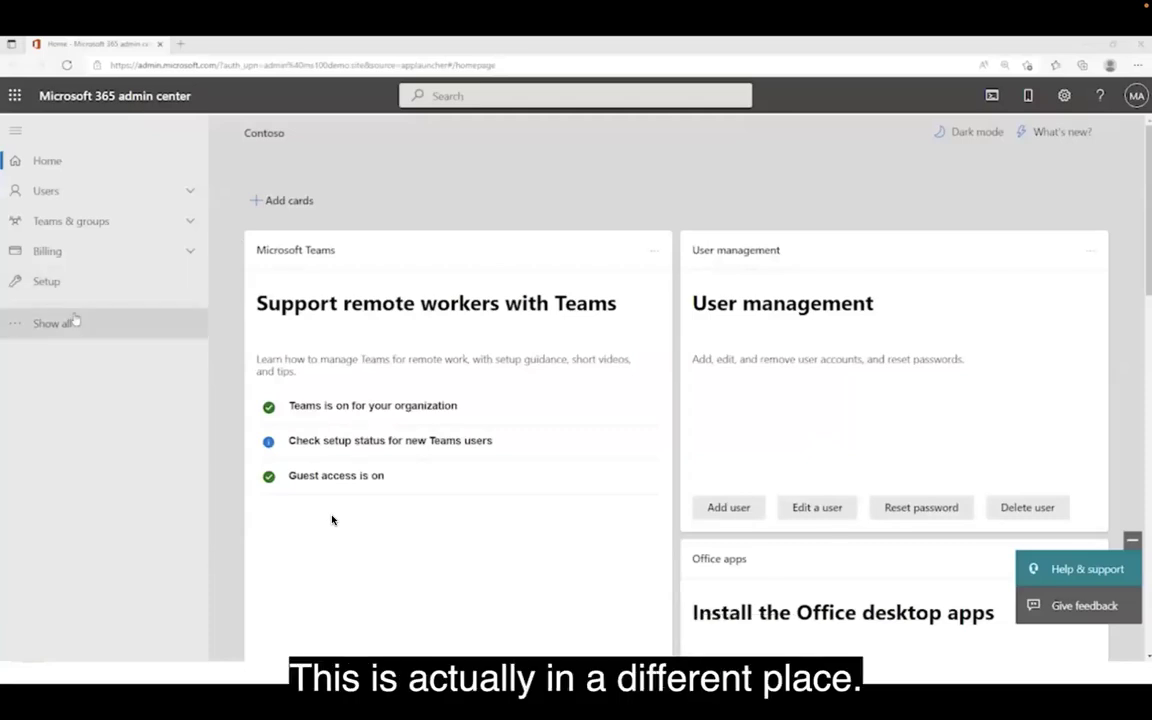
Launch the Azure Active Directory admin center from the Admin centers list.
click(70, 322)
scroll(86, 341, down, 1)
scroll(86, 341, down, 1)
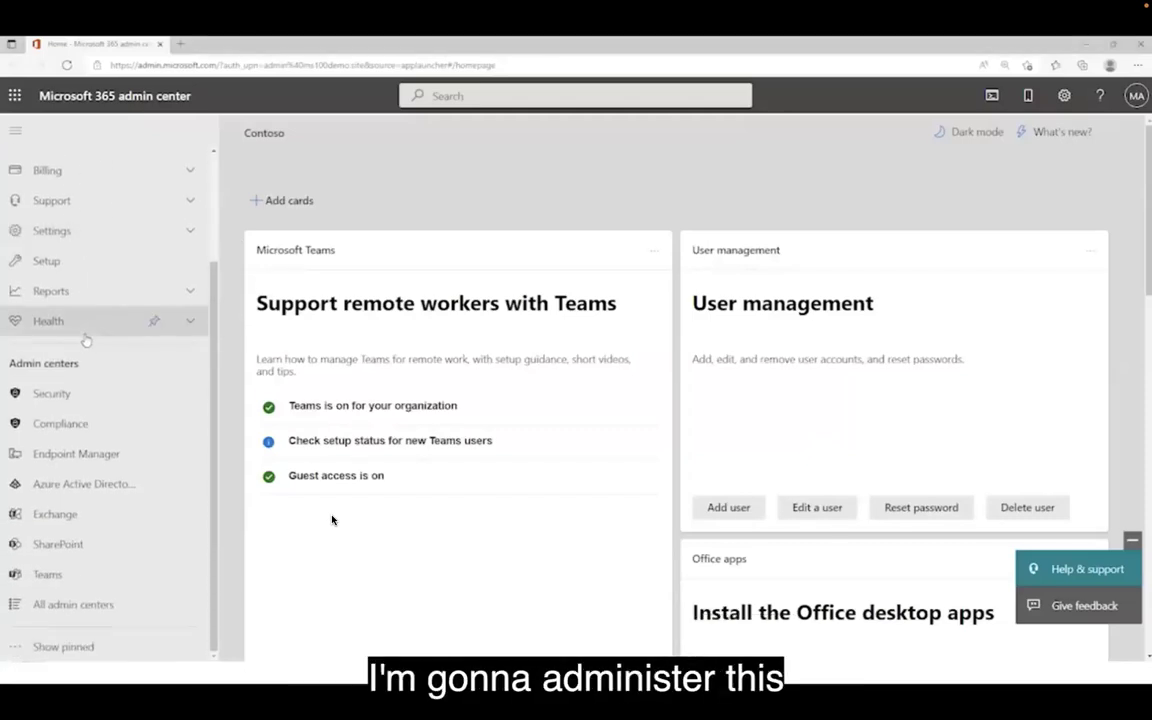
click(101, 494)
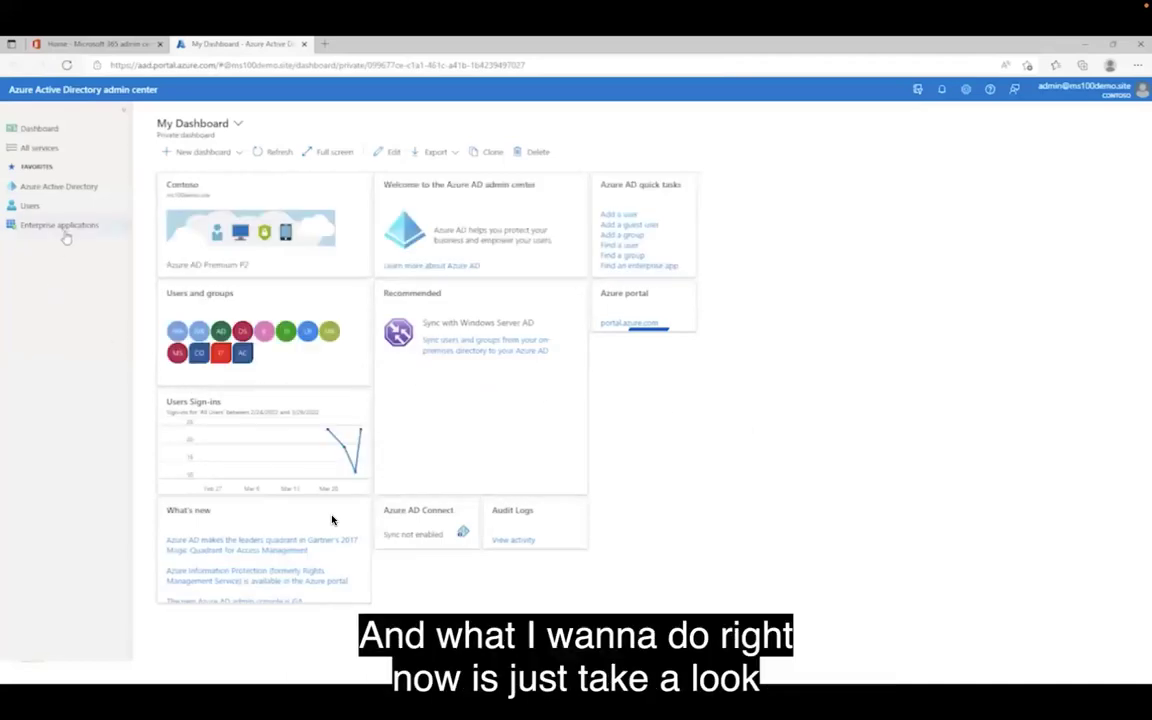
Show the Licenses All products list, including Office 365 E5 with 15 total and 10 assigned.
click(75, 190)
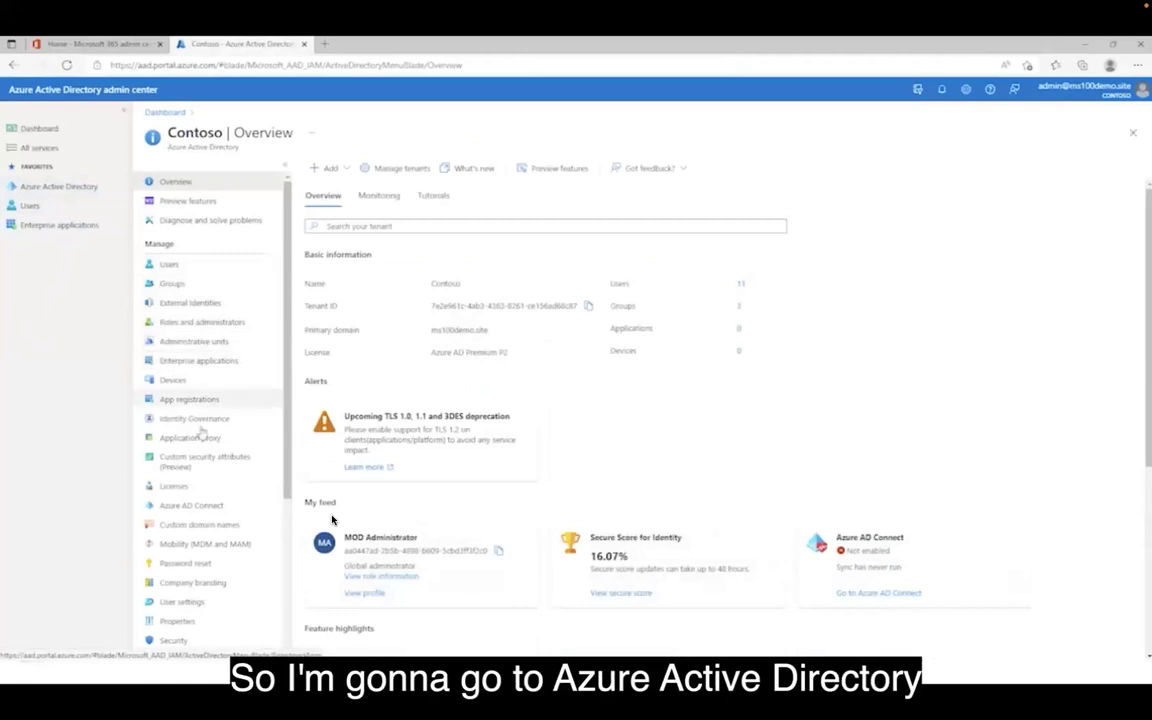
click(175, 486)
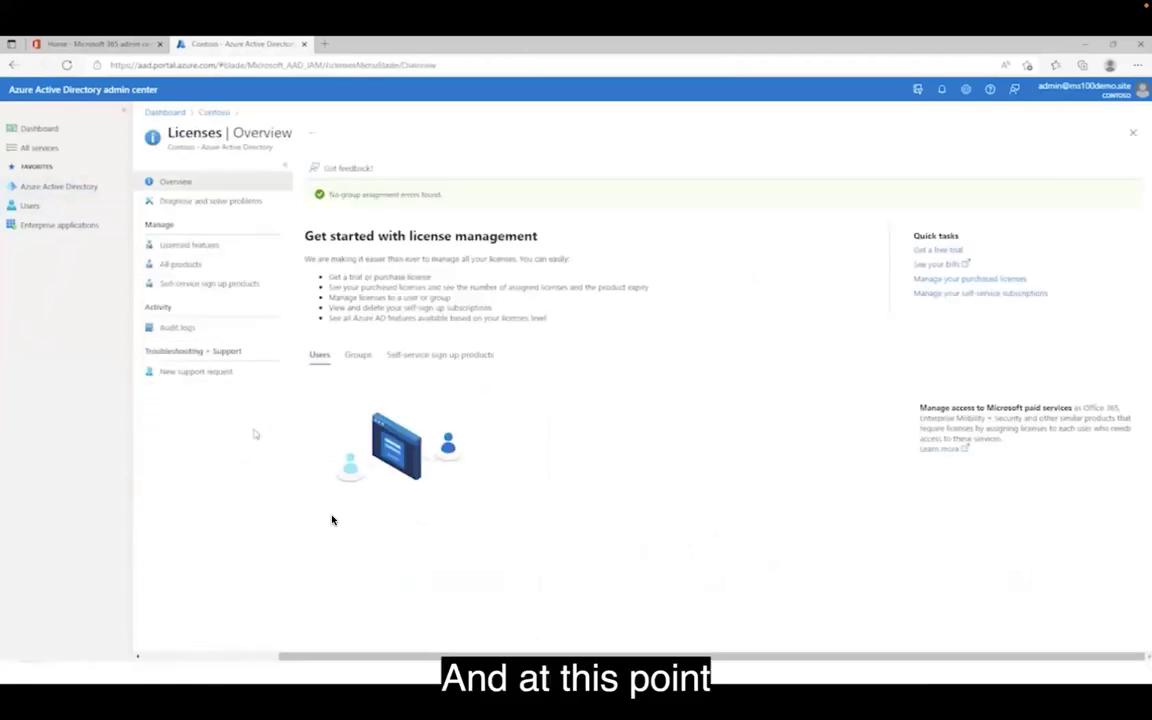
click(193, 266)
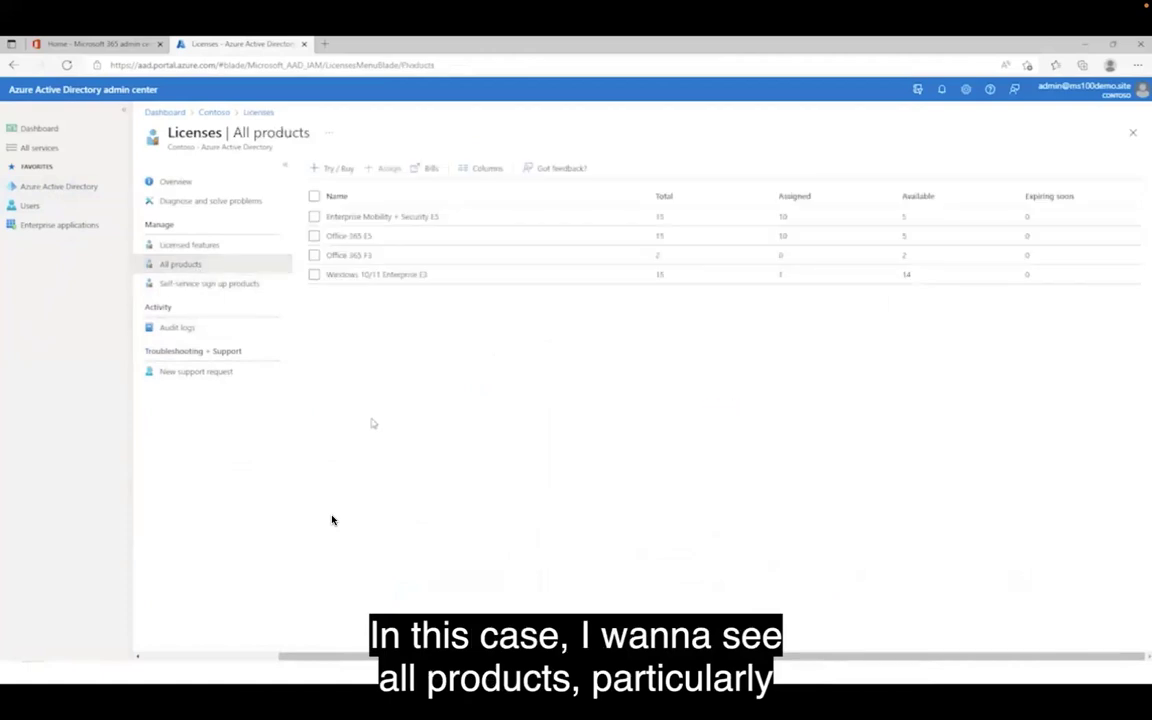
Review Office 365 E5's licensed users and its Information Technology licensed group, then return to users.
click(351, 238)
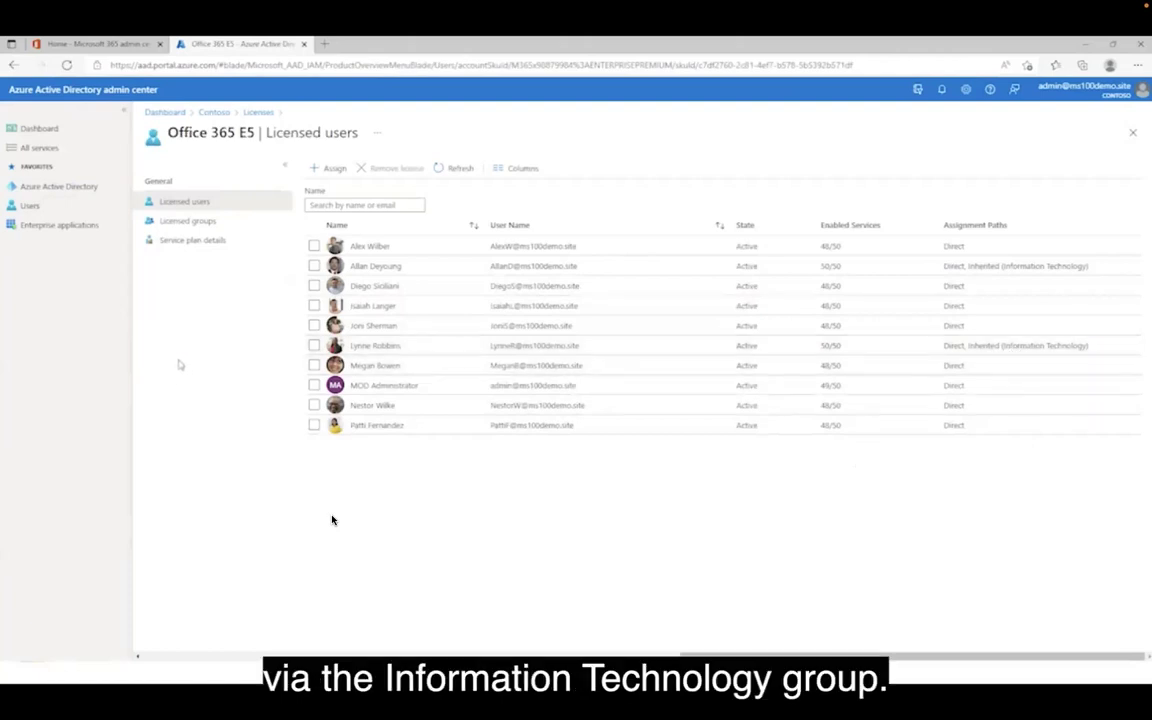
click(185, 221)
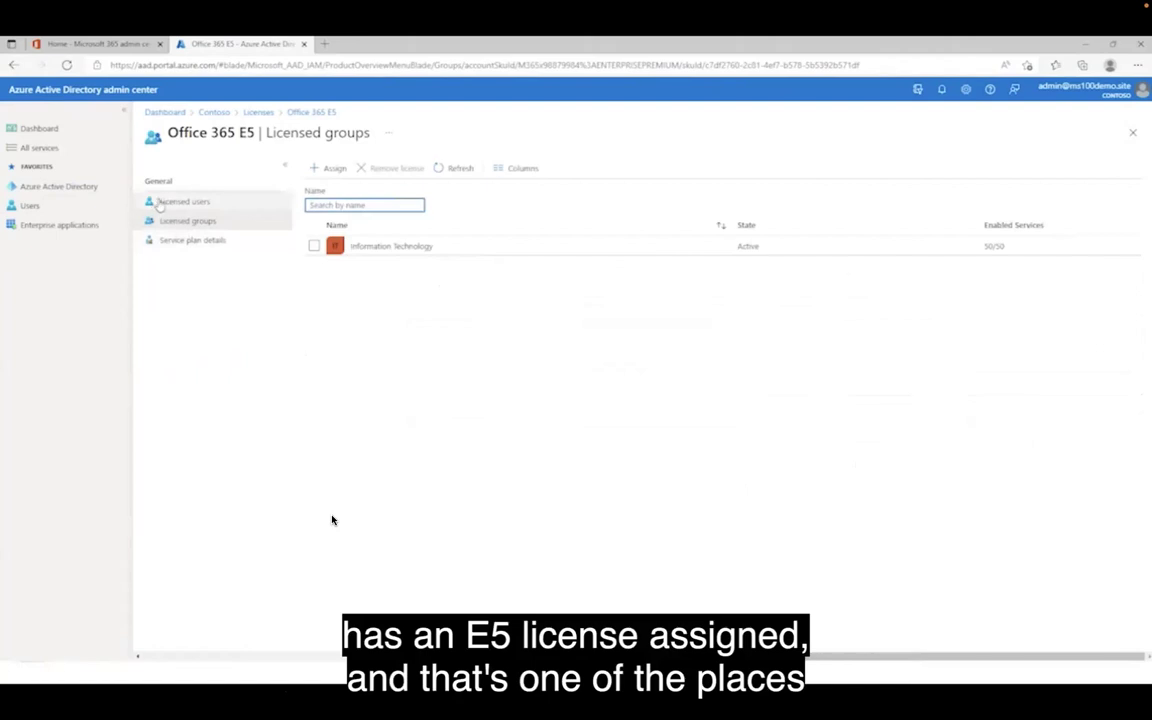
click(220, 206)
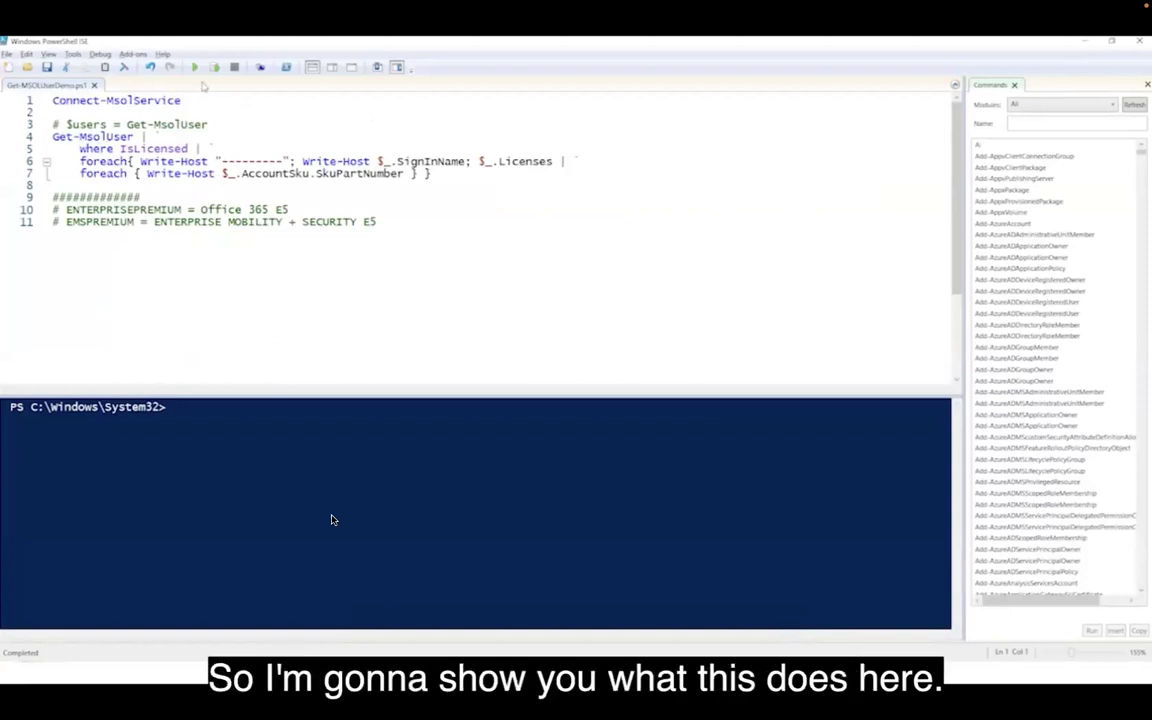
Run Get-MSOLUserDemo.ps1, signing in with the admin account and password, to list users' SKUs.
click(195, 67)
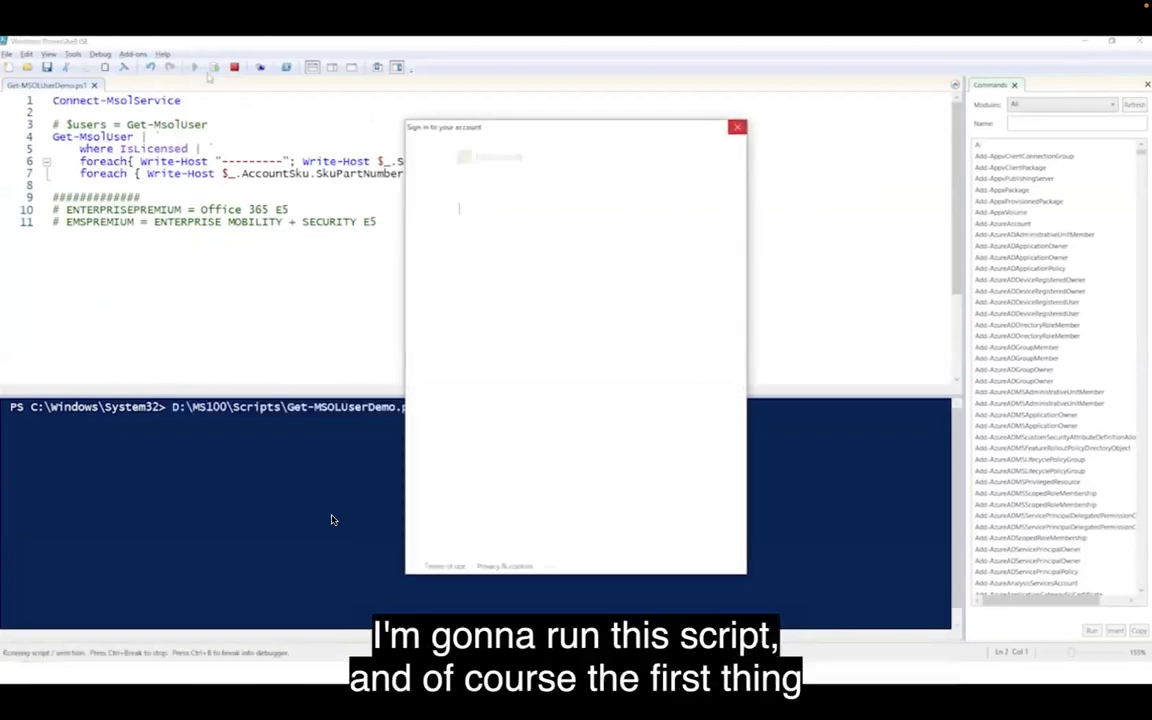
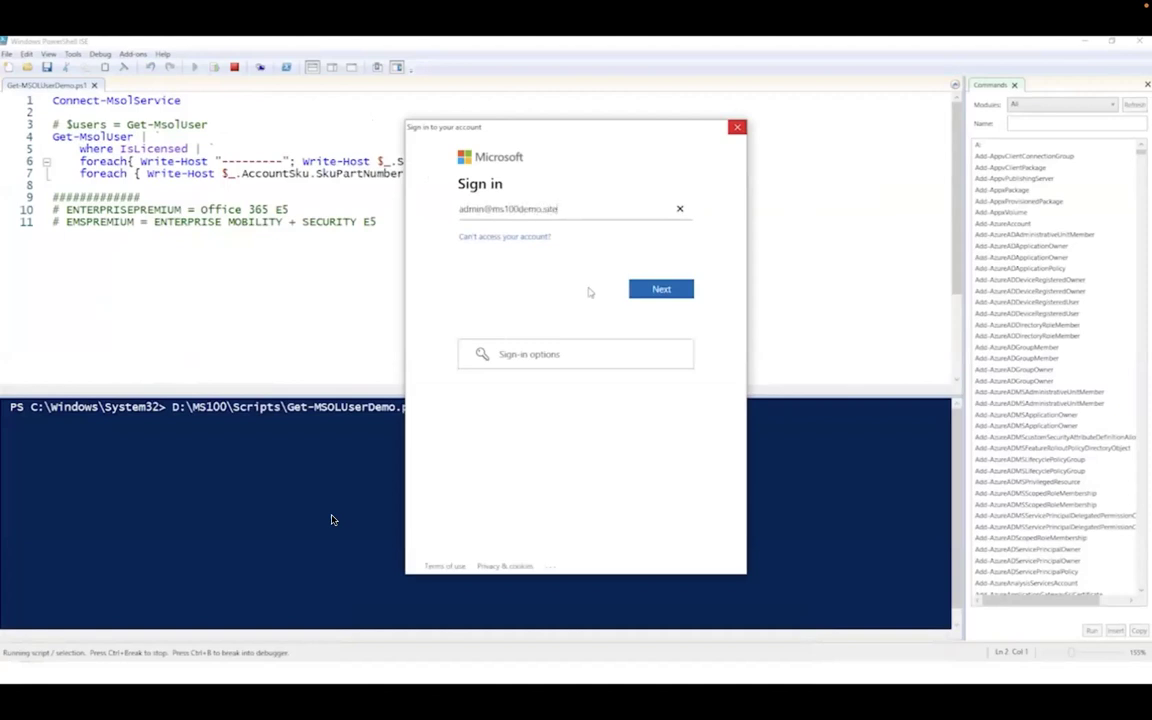
key(Return)
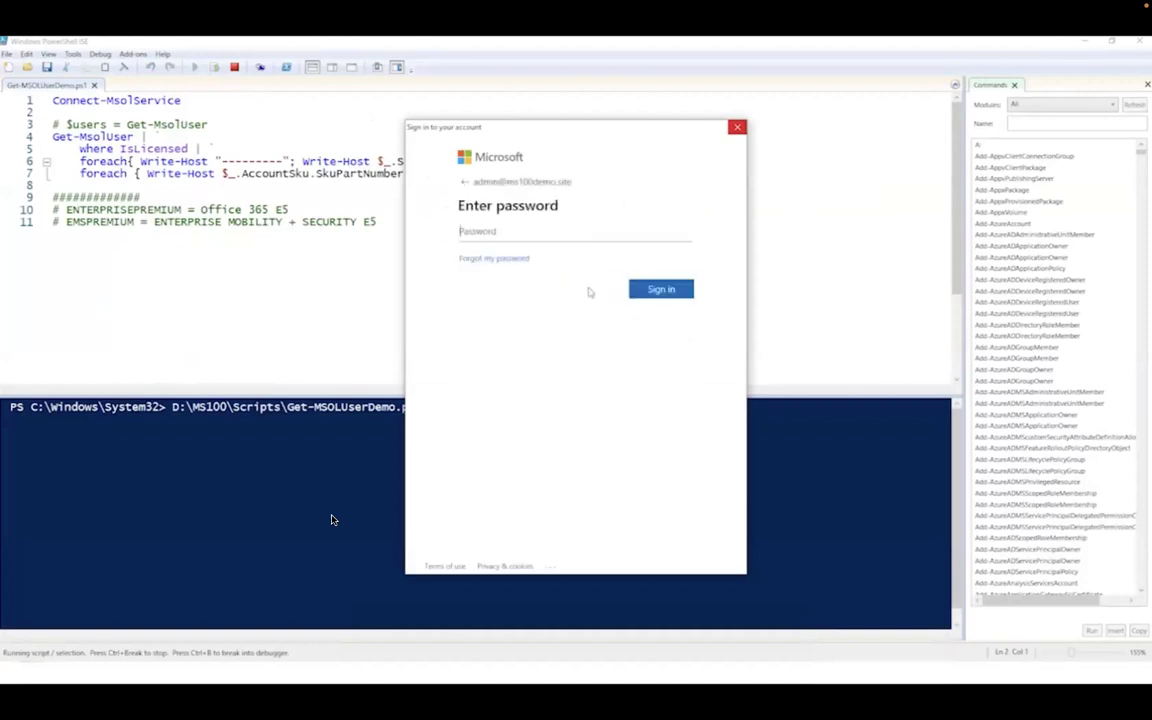
key(ctrl+v)
click(662, 290)
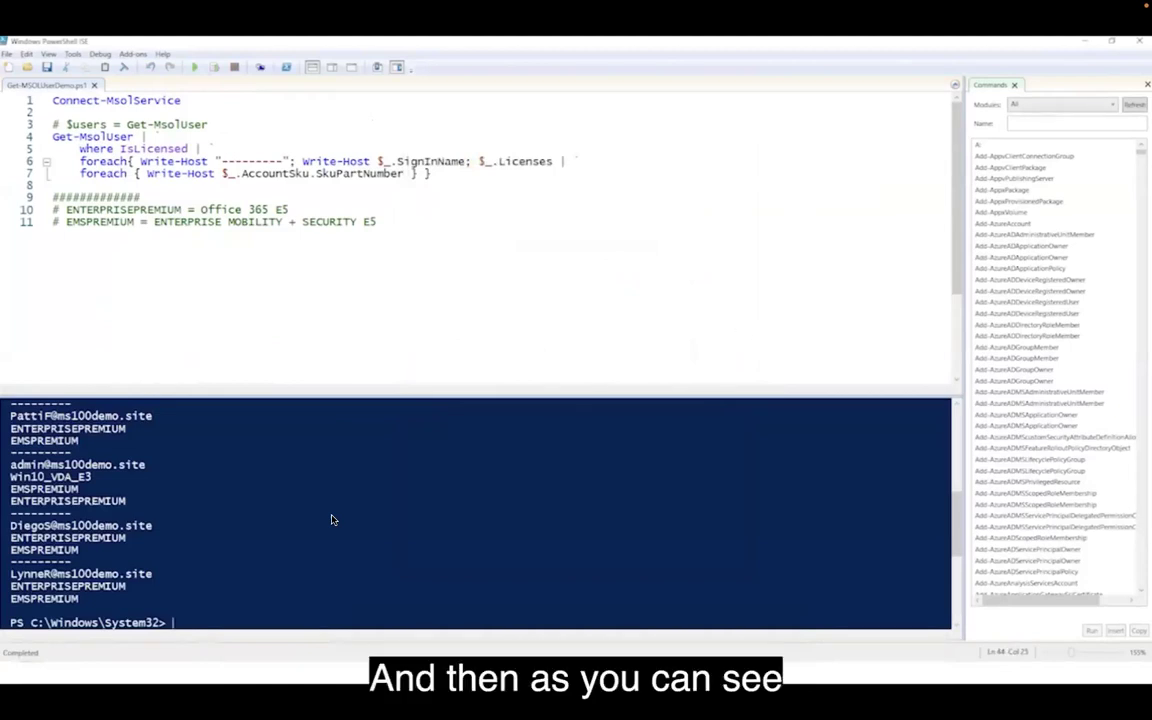
scroll(333, 519, up, 6)
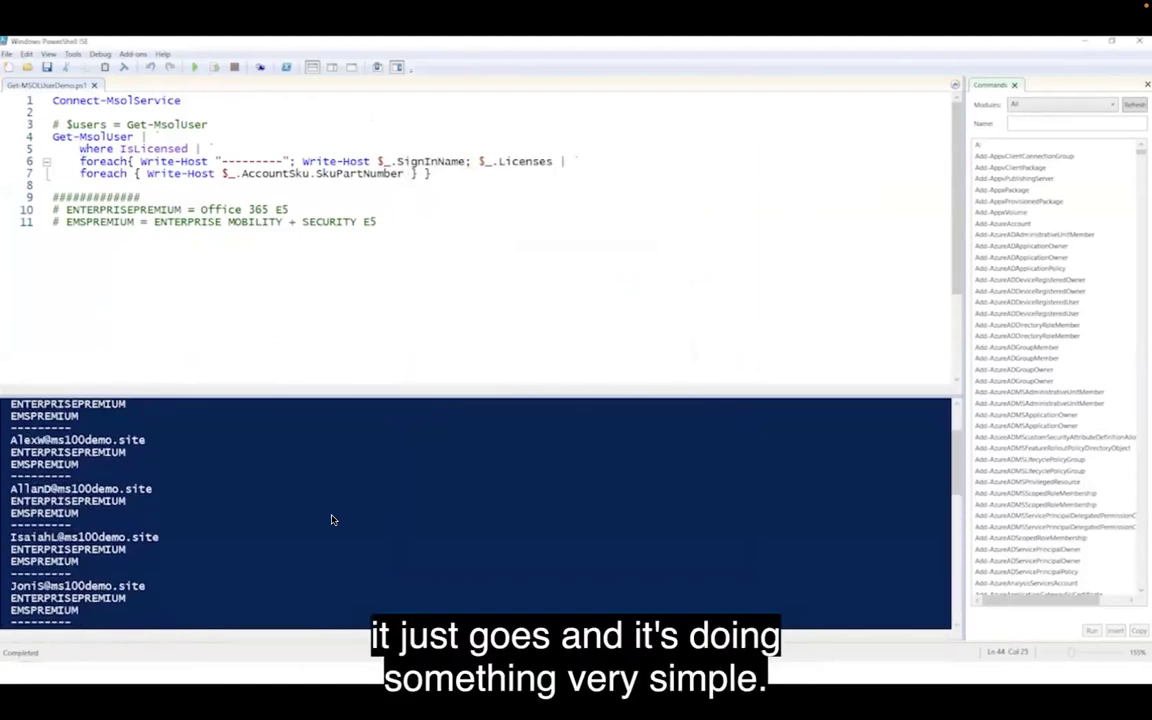